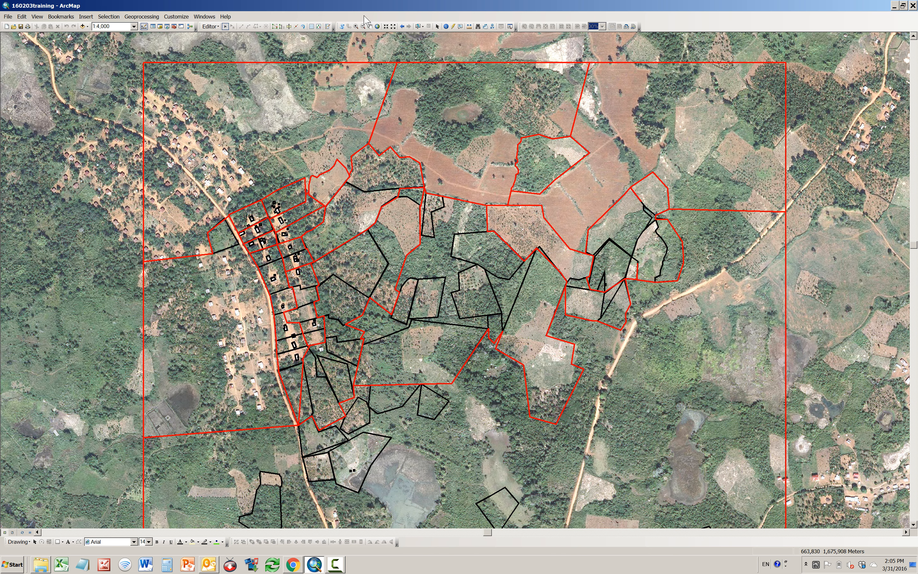
Select the narrow parcel northeast of the roadside houses and examine the gap at its northwest corner.
{"action": "left_click", "coordinate": [417, 28]}
{"action": "left_click", "coordinate": [297, 215]}
{"action": "scroll", "coordinate": [287, 195], "scroll_direction": "up", "scroll_amount": 3}
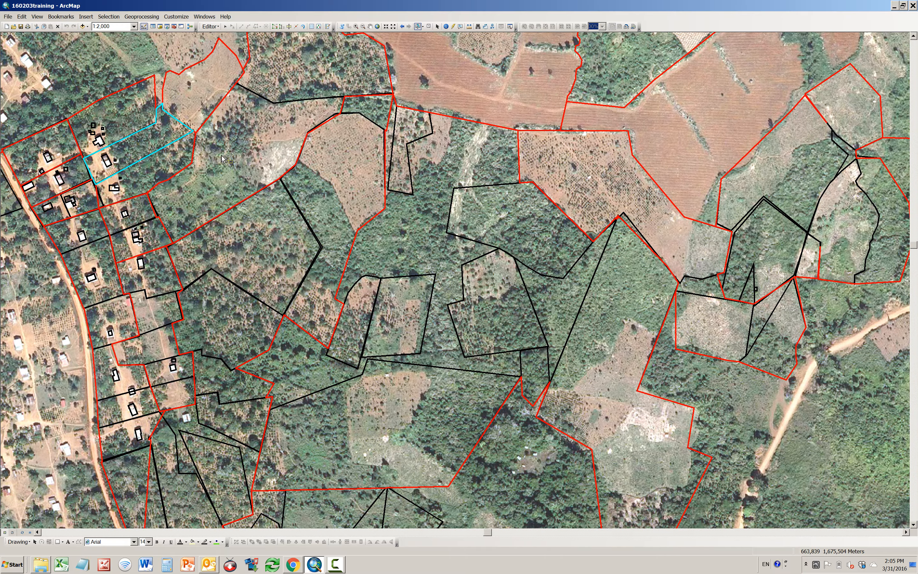
{"action": "scroll", "coordinate": [201, 186], "scroll_direction": "up", "scroll_amount": 2}
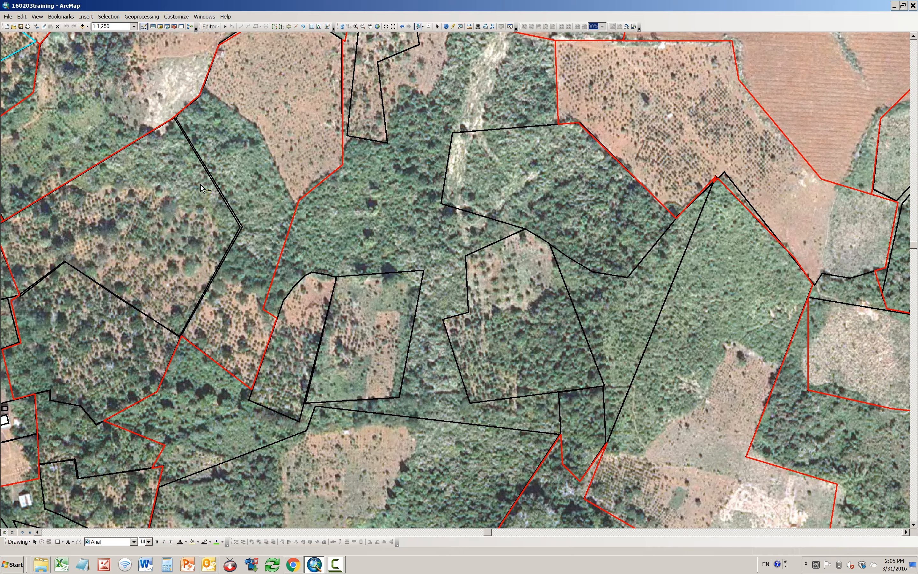
{"action": "left_click_drag", "start_coordinate": [124, 93], "coordinate": [543, 316]}
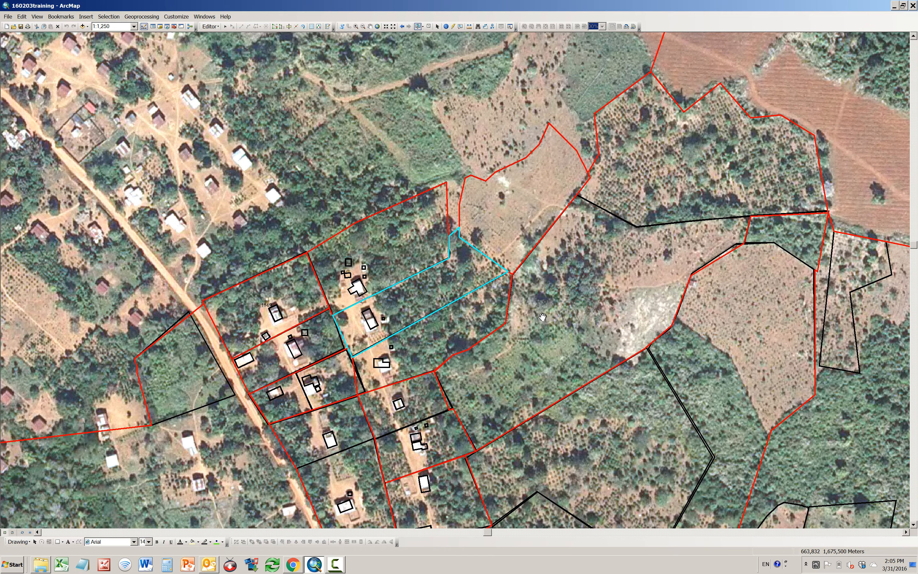
{"action": "scroll", "coordinate": [454, 256], "scroll_direction": "up", "scroll_amount": 3}
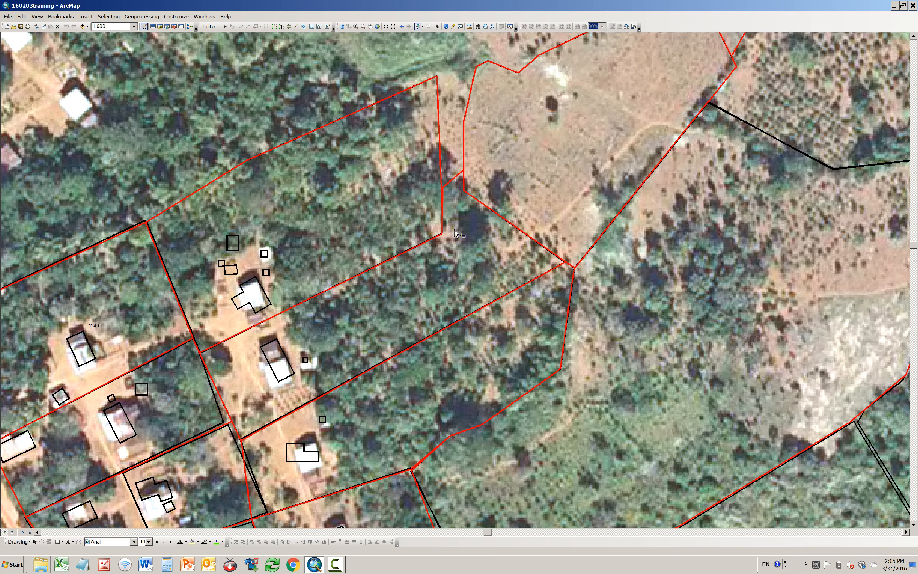
{"action": "left_click", "coordinate": [455, 230]}
{"action": "scroll", "coordinate": [455, 223], "scroll_direction": "up", "scroll_amount": 1}
{"action": "scroll", "coordinate": [455, 224], "scroll_direction": "up", "scroll_amount": 2}
{"action": "left_click", "coordinate": [370, 27]}
{"action": "left_click_drag", "start_coordinate": [468, 116], "coordinate": [491, 357]}
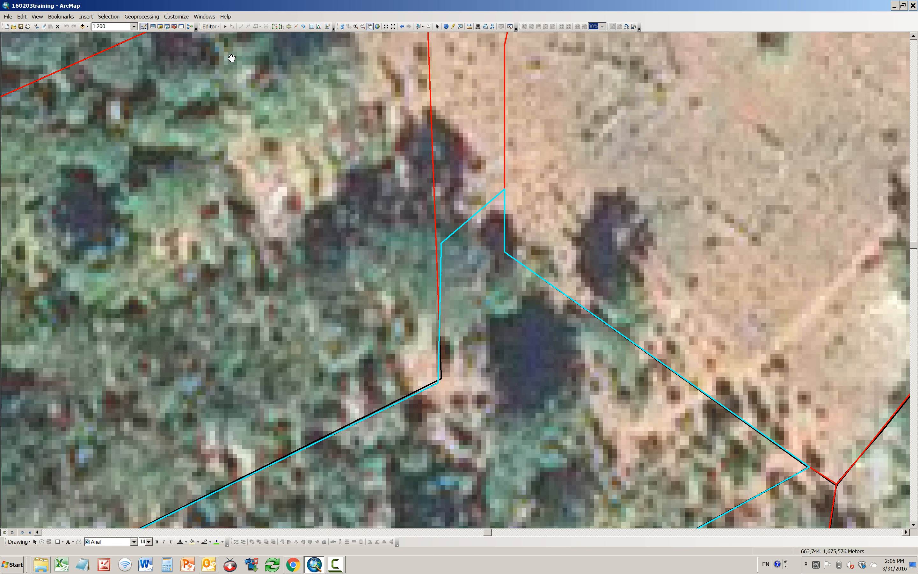
Cut the thin sliver off the large surrounding polygon with a short line westward from the narrow parcel's upper-left vertex.
{"action": "left_click", "coordinate": [419, 27]}
{"action": "left_click", "coordinate": [367, 262]}
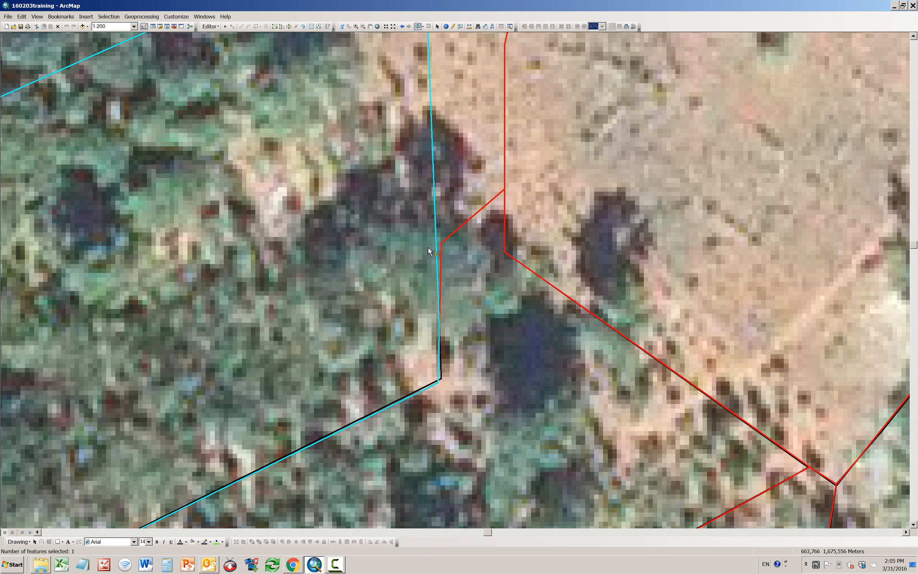
{"action": "left_click", "coordinate": [469, 157]}
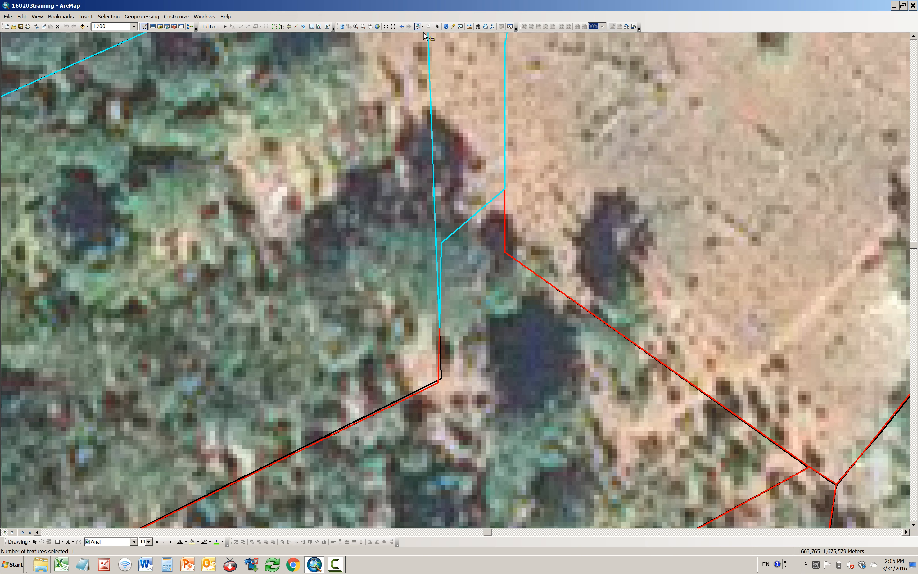
{"action": "left_click", "coordinate": [289, 27]}
{"action": "left_click", "coordinate": [447, 246]}
{"action": "left_click", "coordinate": [441, 243]}
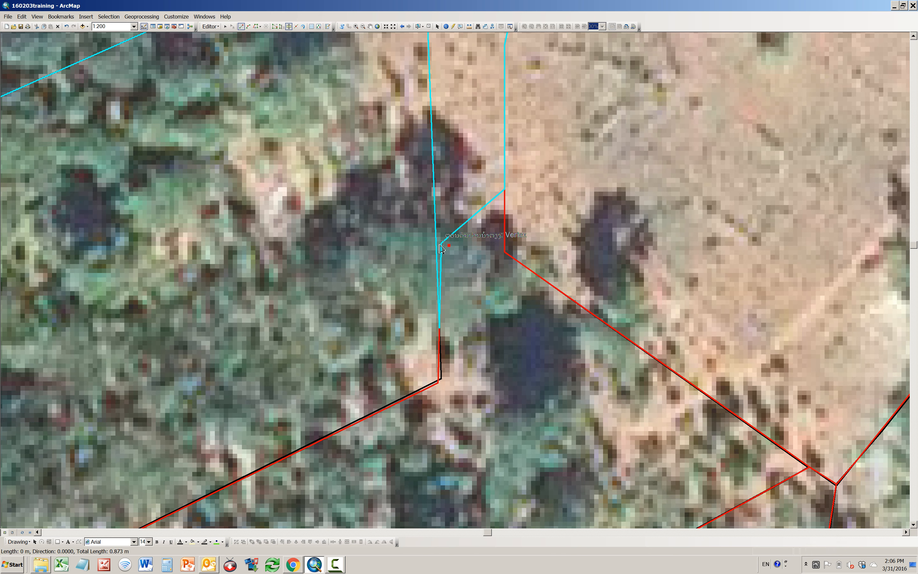
{"action": "double_click", "coordinate": [422, 240]}
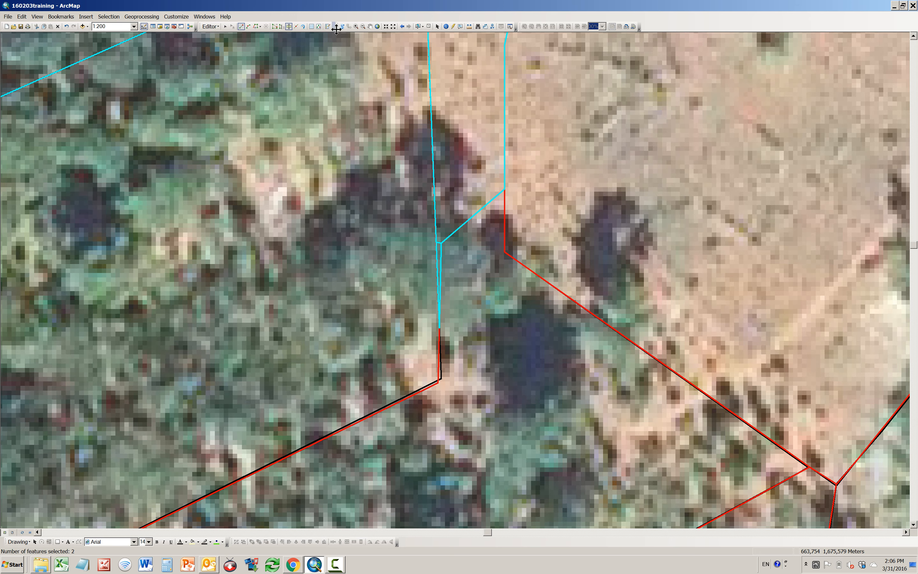
Merge the thin cut-off sliver with the adjoining narrow parcel to its east.
{"action": "left_click", "coordinate": [420, 28]}
{"action": "left_click", "coordinate": [439, 260]}
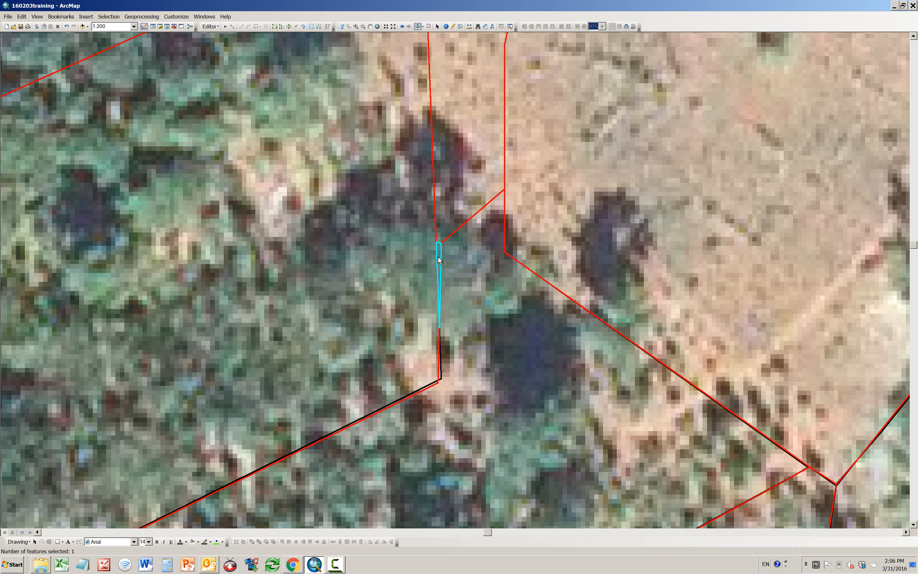
{"action": "left_click", "coordinate": [470, 269], "text": "shift"}
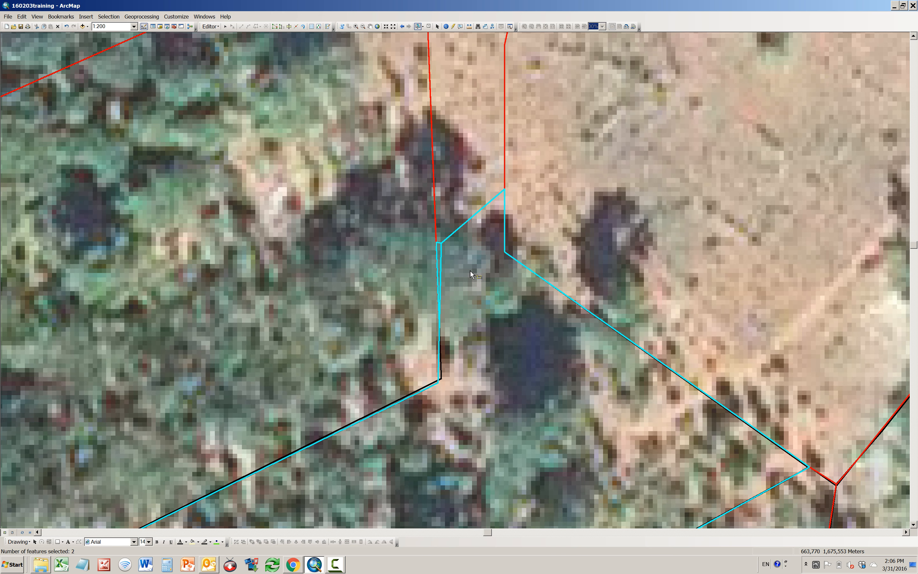
{"action": "left_click", "coordinate": [210, 26]}
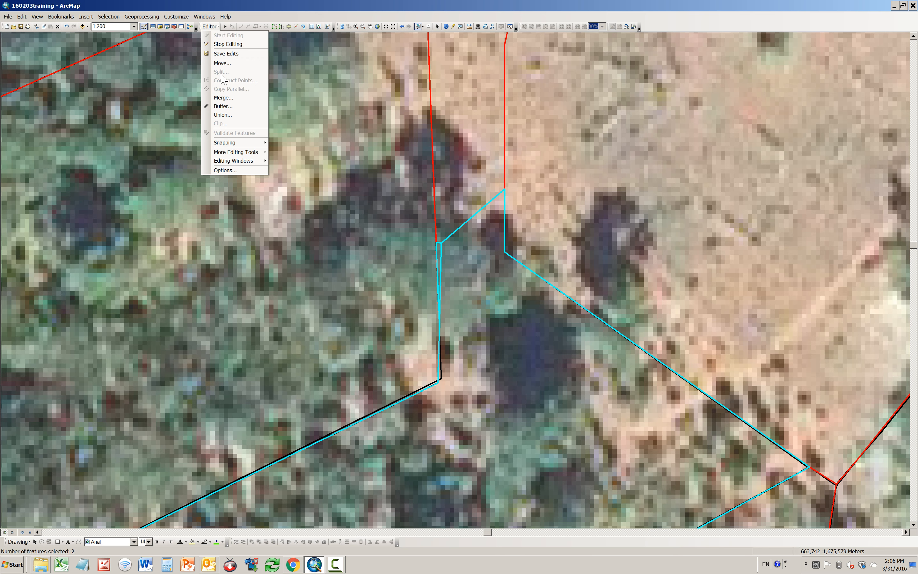
{"action": "left_click", "coordinate": [223, 98]}
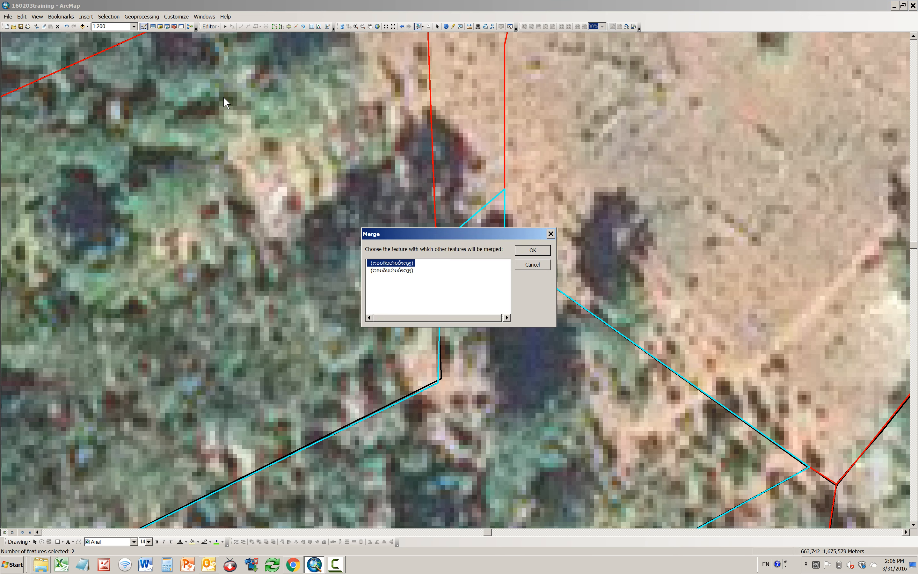
{"action": "left_click", "coordinate": [533, 250]}
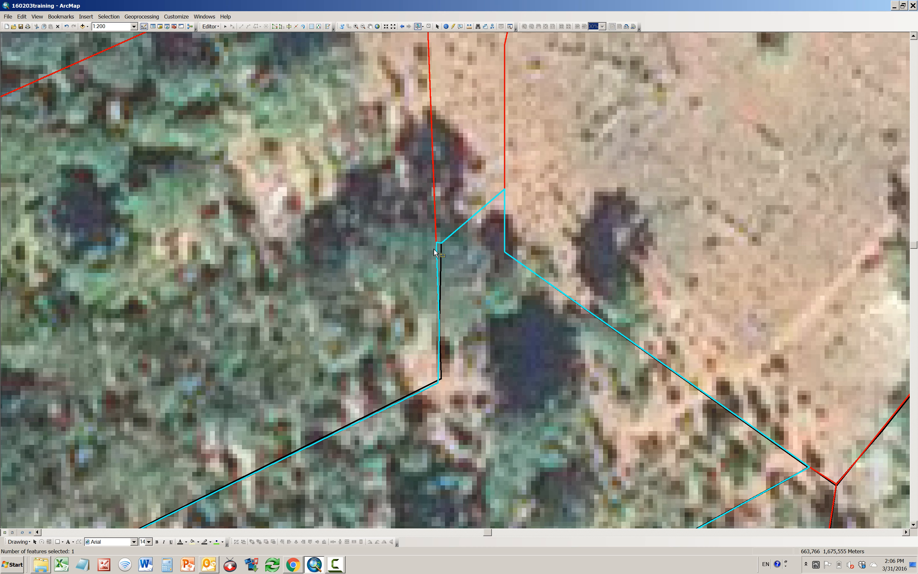
Cut a triangular piece off the next house parcel's west side, from its northwest corner to the black boundary's corner on its south edge.
{"action": "scroll", "coordinate": [515, 314], "scroll_direction": "up", "scroll_amount": 5}
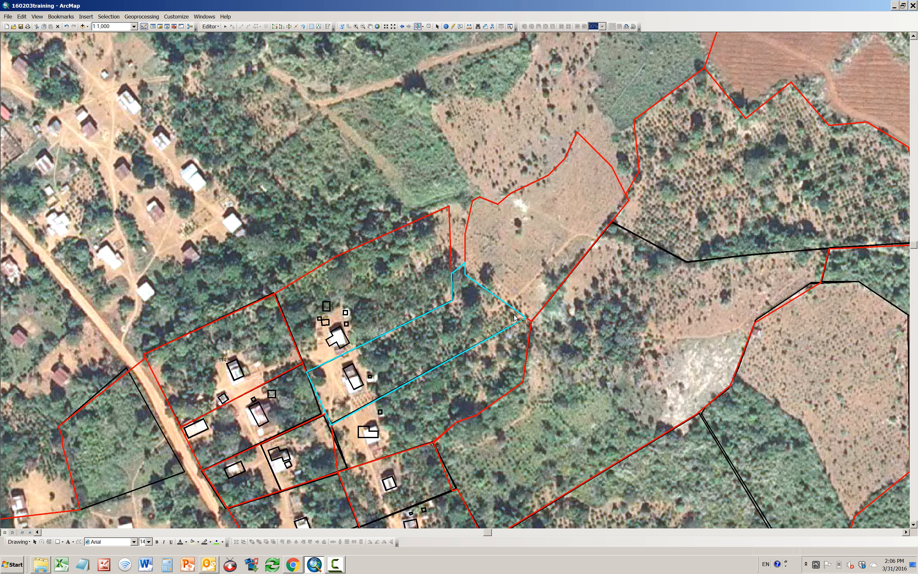
{"action": "scroll", "coordinate": [514, 315], "scroll_direction": "up", "scroll_amount": 1}
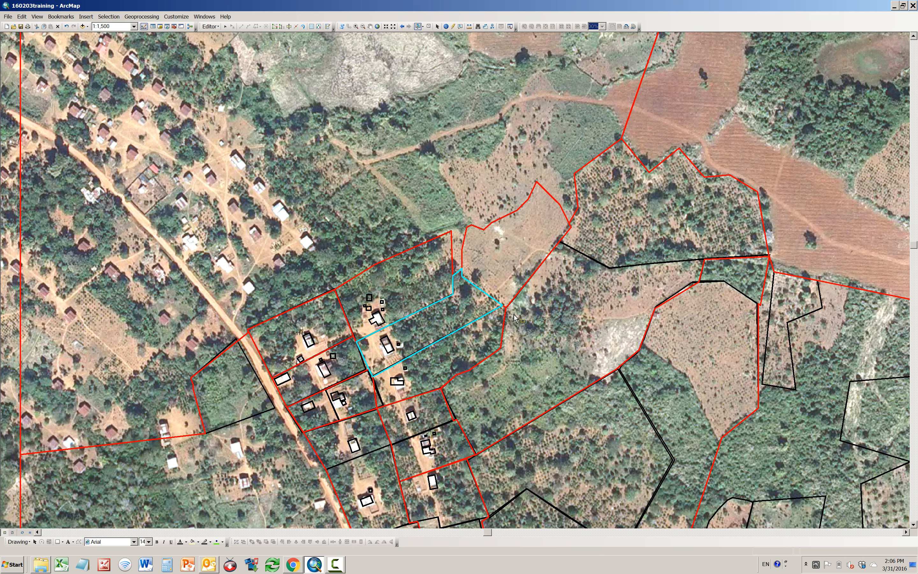
{"action": "scroll", "coordinate": [515, 319], "scroll_direction": "up", "scroll_amount": 1}
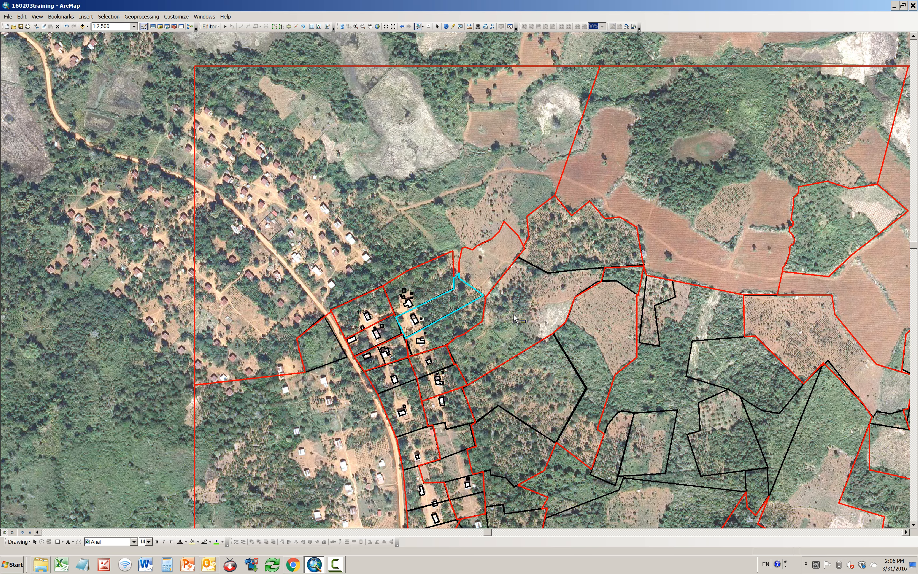
{"action": "left_click", "coordinate": [356, 26]}
{"action": "left_click_drag", "start_coordinate": [374, 329], "coordinate": [453, 374]}
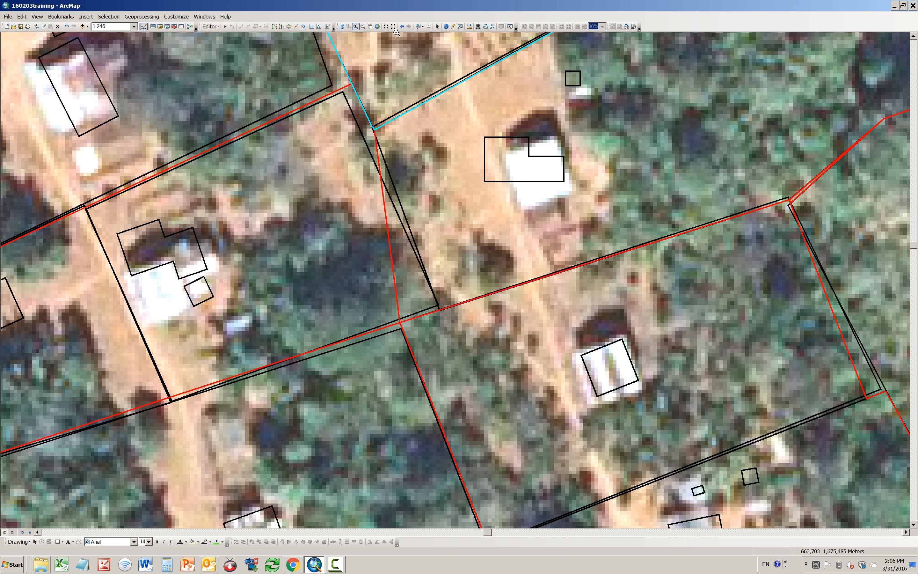
{"action": "left_click", "coordinate": [418, 27]}
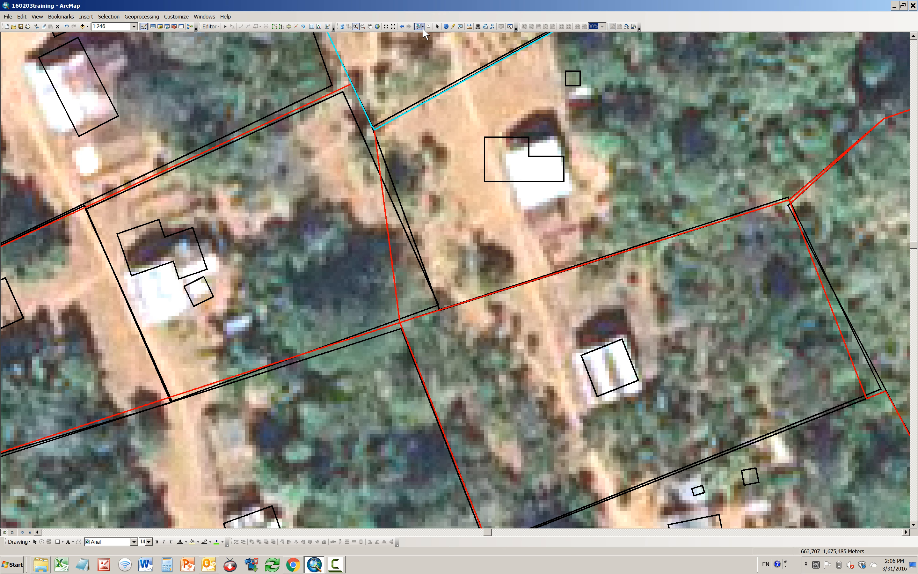
{"action": "left_click", "coordinate": [450, 179]}
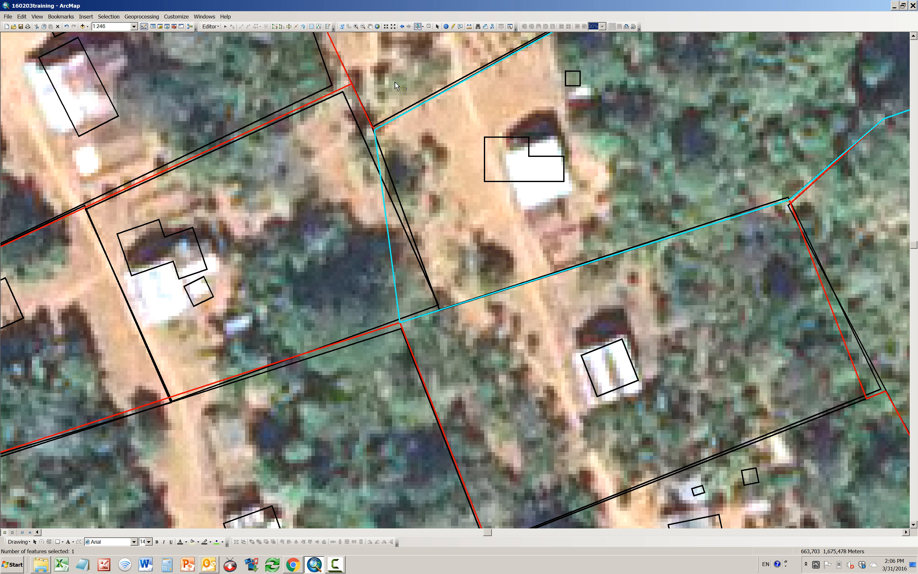
{"action": "left_click", "coordinate": [289, 28]}
{"action": "left_click", "coordinate": [378, 128]}
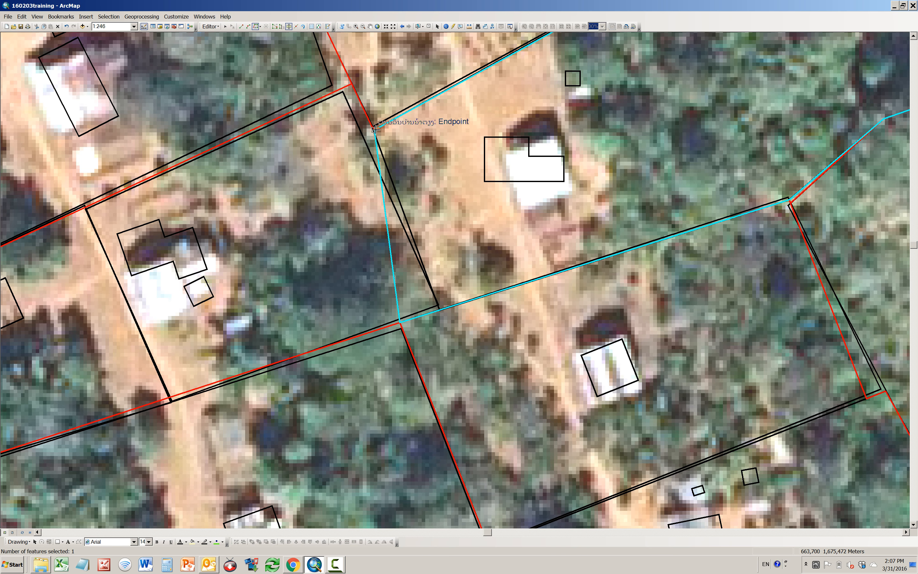
{"action": "left_click", "coordinate": [376, 129]}
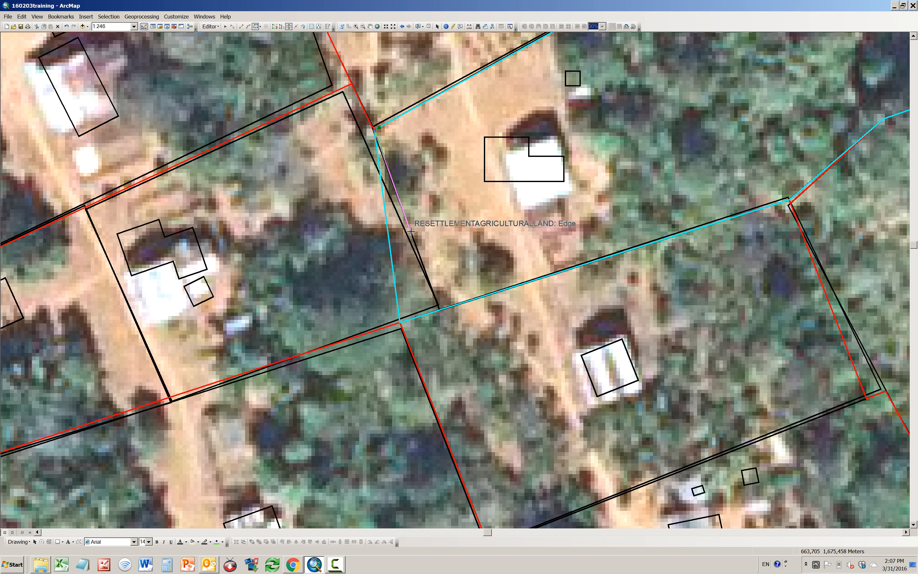
{"action": "double_click", "coordinate": [441, 310]}
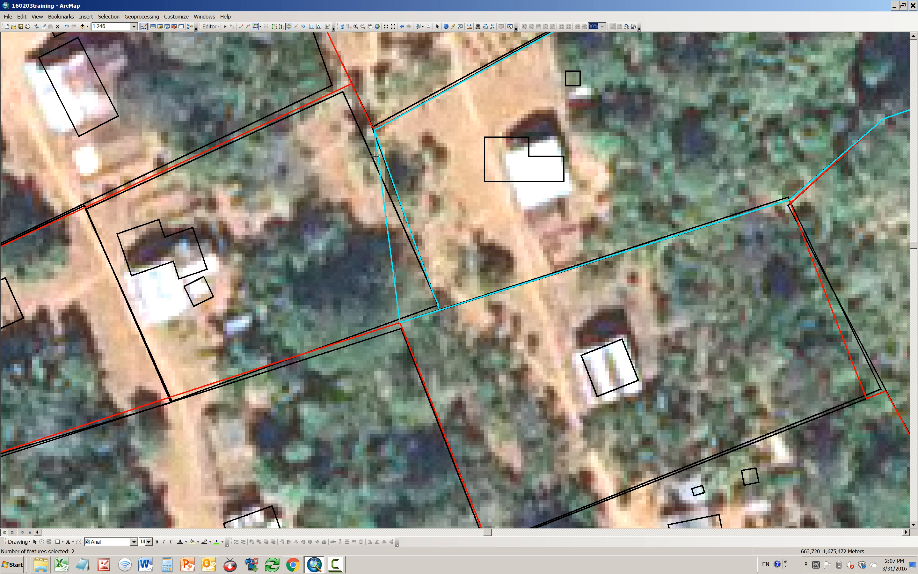
Merge the triangular piece with the adjoining parcel to its west.
{"action": "left_click", "coordinate": [418, 26]}
{"action": "left_click", "coordinate": [351, 264]}
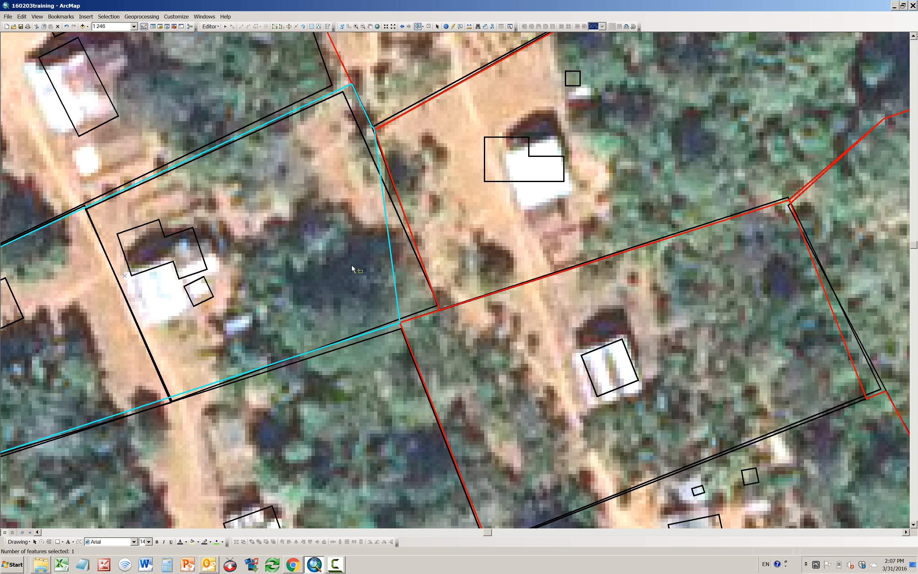
{"action": "left_click", "coordinate": [405, 263], "text": "shift"}
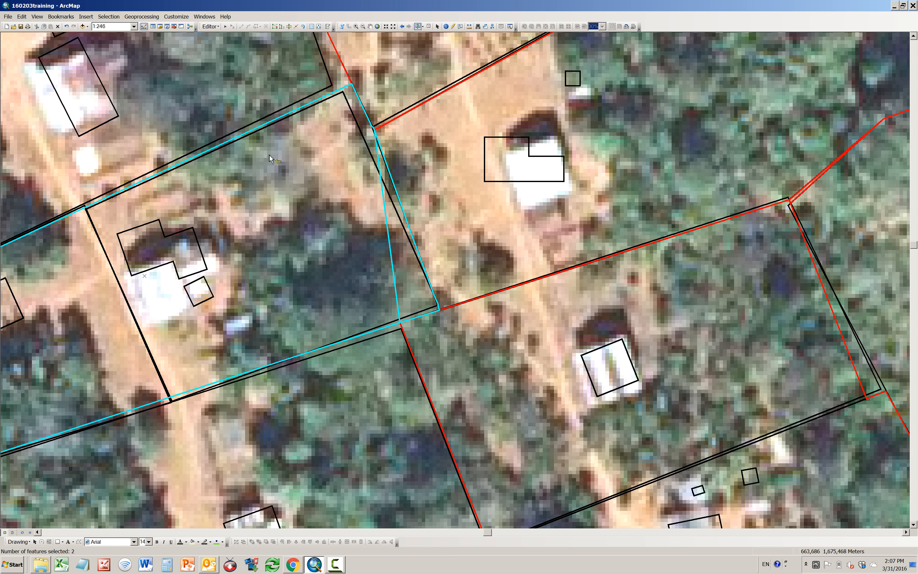
{"action": "right_click", "coordinate": [293, 202]}
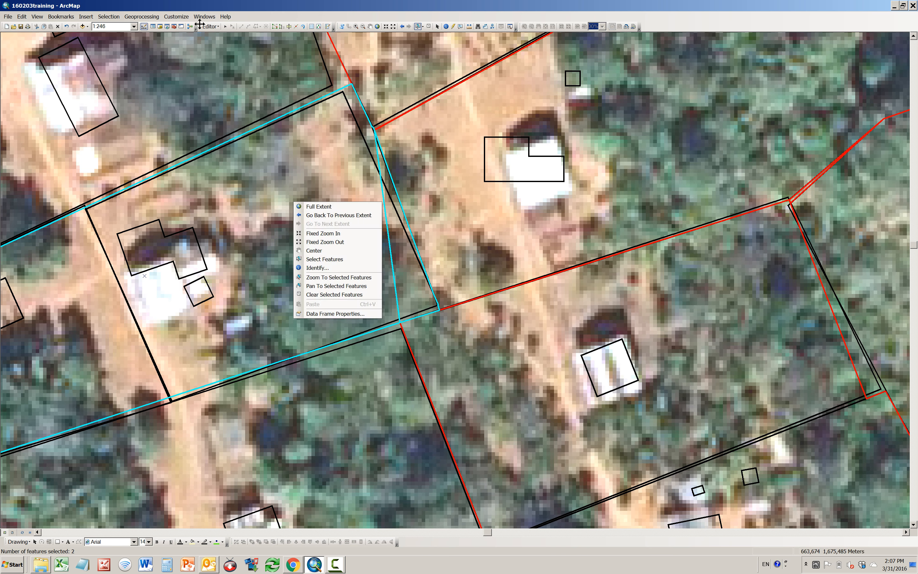
{"action": "left_click", "coordinate": [215, 28]}
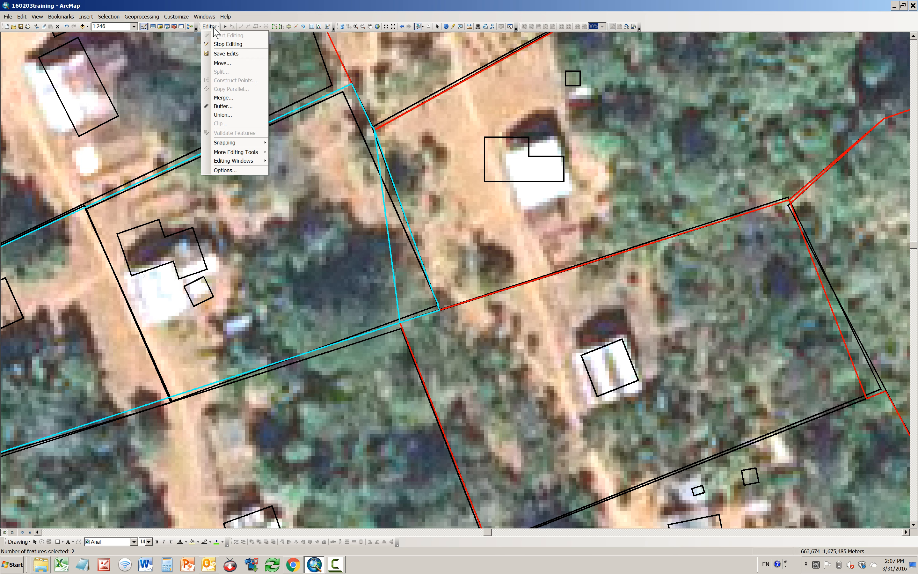
{"action": "left_click", "coordinate": [235, 97]}
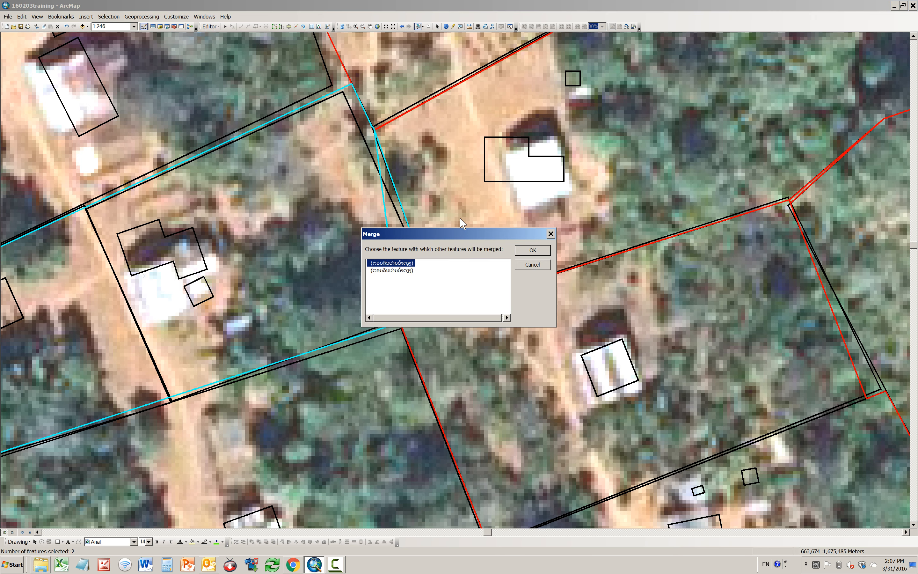
{"action": "left_click", "coordinate": [529, 250]}
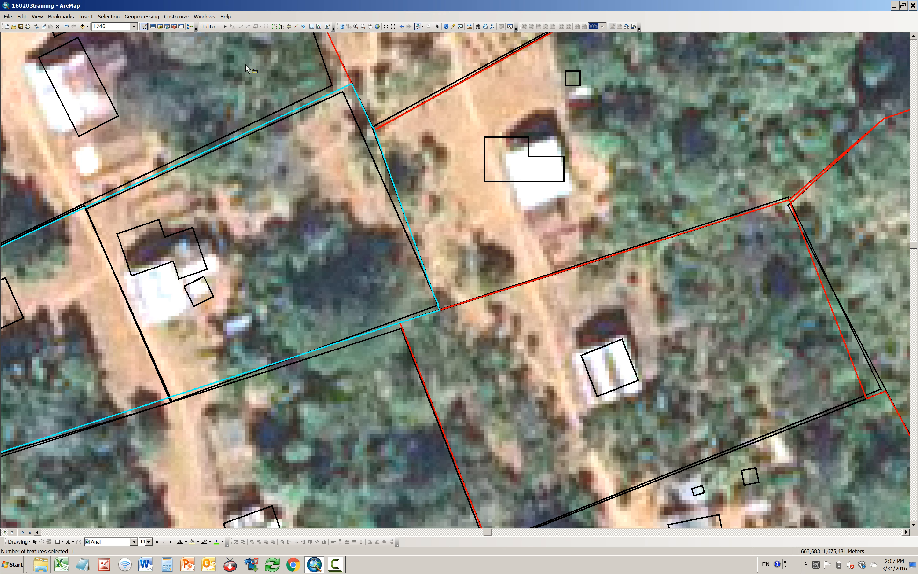
Cut the merged parcel in two along the black boundary line west of the house, from its north edge to its south edge.
{"action": "left_click", "coordinate": [289, 26]}
{"action": "left_click", "coordinate": [256, 27]}
{"action": "left_click", "coordinate": [94, 205]}
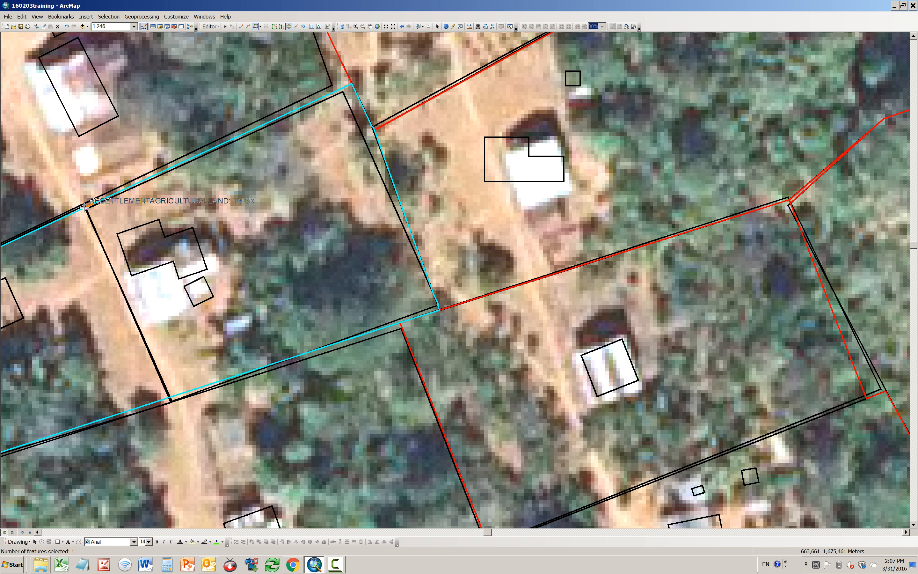
{"action": "left_click", "coordinate": [85, 208]}
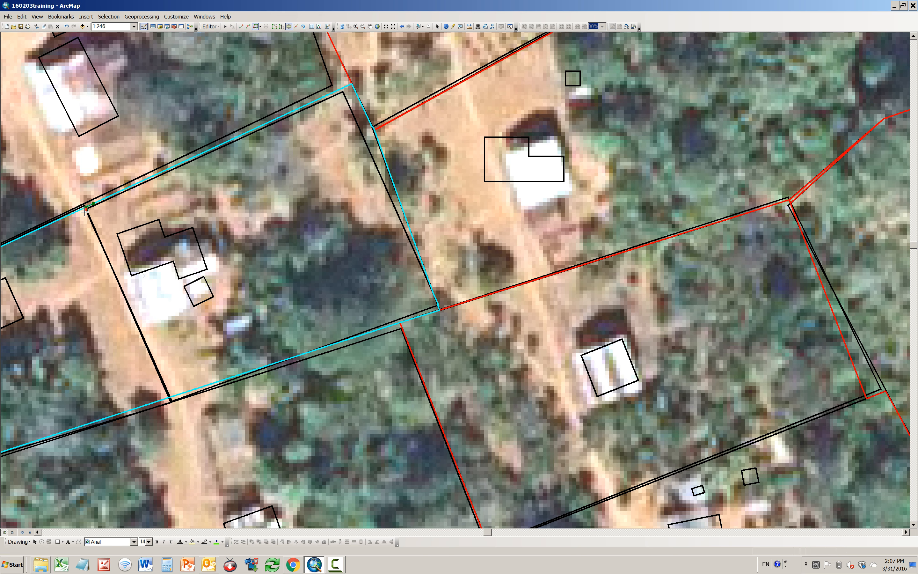
{"action": "left_click", "coordinate": [169, 396]}
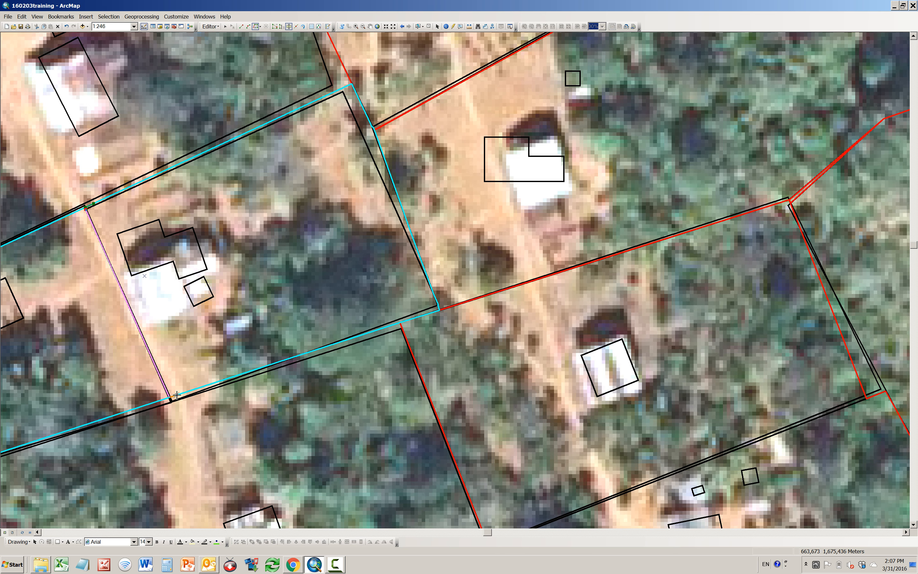
{"action": "double_click", "coordinate": [177, 394]}
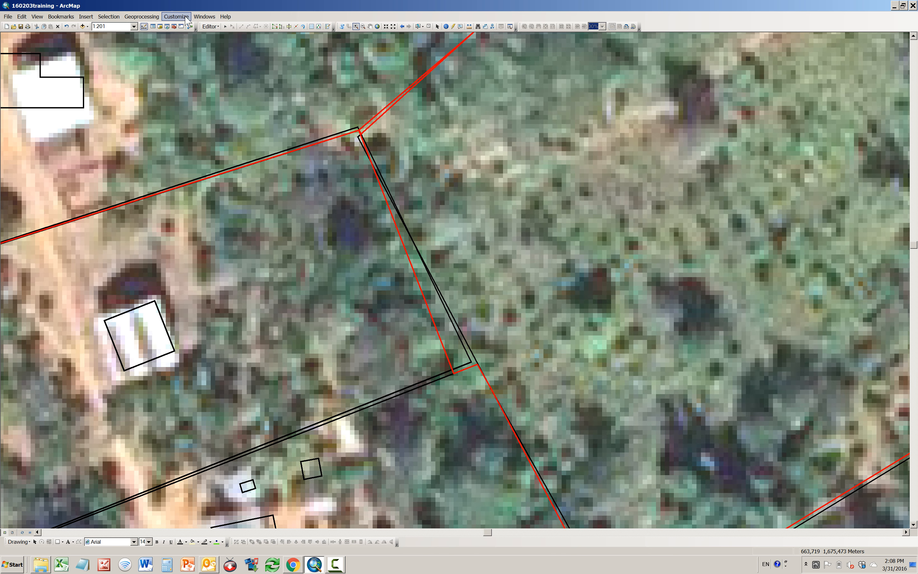
Show the Table of Contents and bring the RESETTLEMENTAGRICULTURALLAND layer's legend into view.
{"action": "left_click", "coordinate": [205, 17]}
{"action": "left_click", "coordinate": [223, 53]}
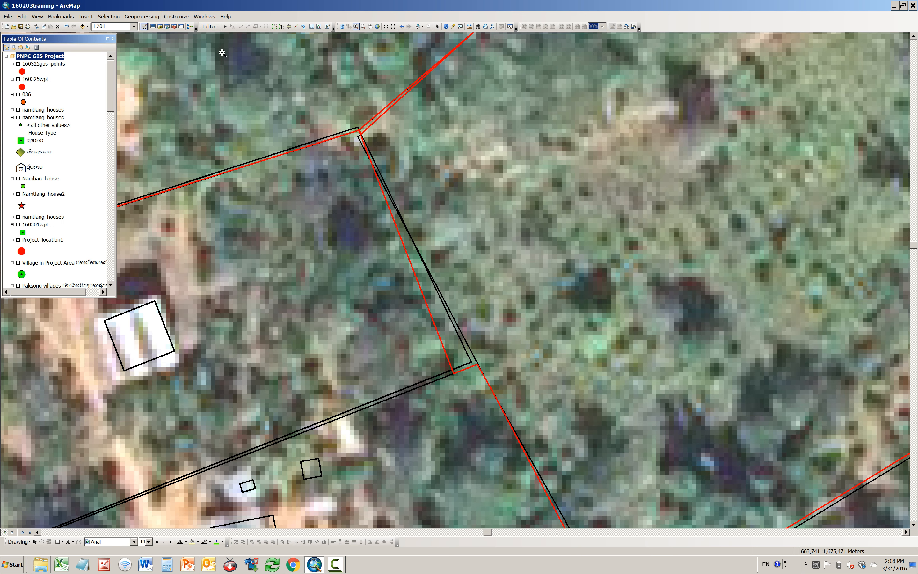
{"action": "scroll", "coordinate": [112, 95], "scroll_direction": "down", "scroll_amount": 3}
{"action": "left_click_drag", "start_coordinate": [112, 95], "coordinate": [115, 143]}
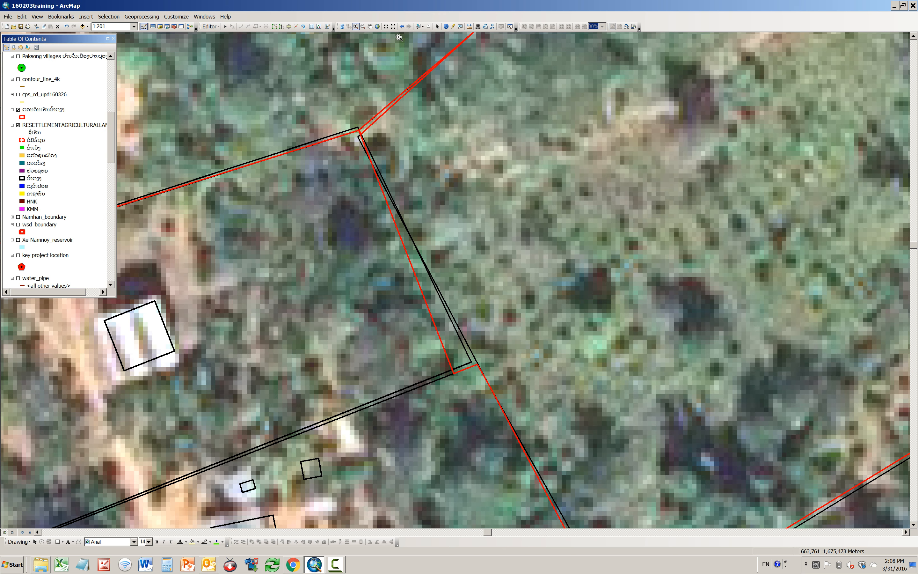
Select the large parcel east of the houses and start cutting it at the vertex beside the black boundary's southeast corner.
{"action": "left_click", "coordinate": [418, 28]}
{"action": "left_click", "coordinate": [543, 267]}
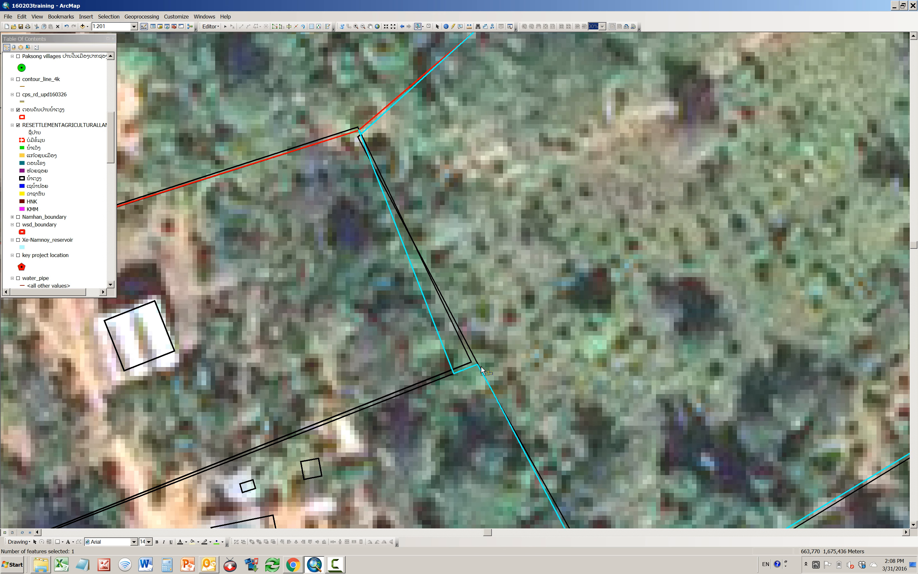
{"action": "left_click", "coordinate": [289, 27]}
{"action": "left_click", "coordinate": [258, 27]}
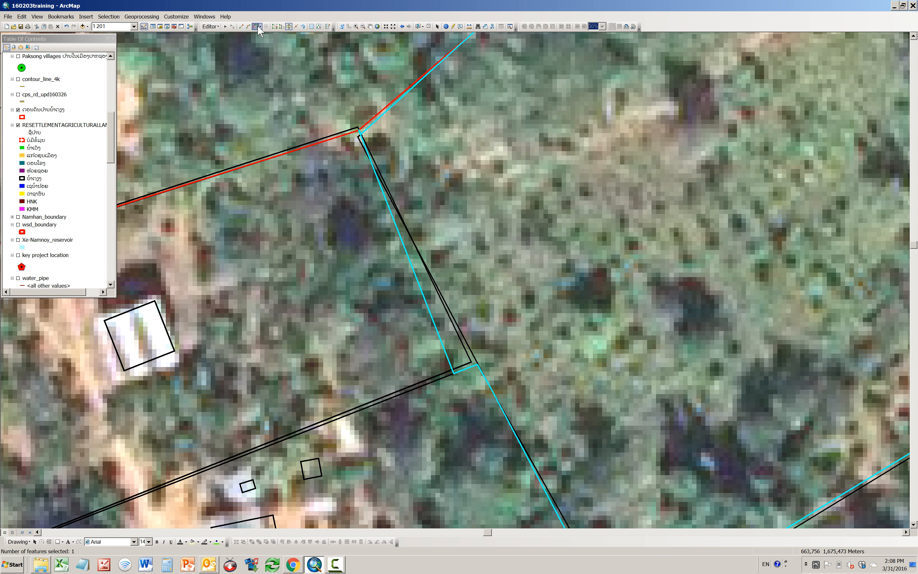
{"action": "left_click", "coordinate": [481, 370]}
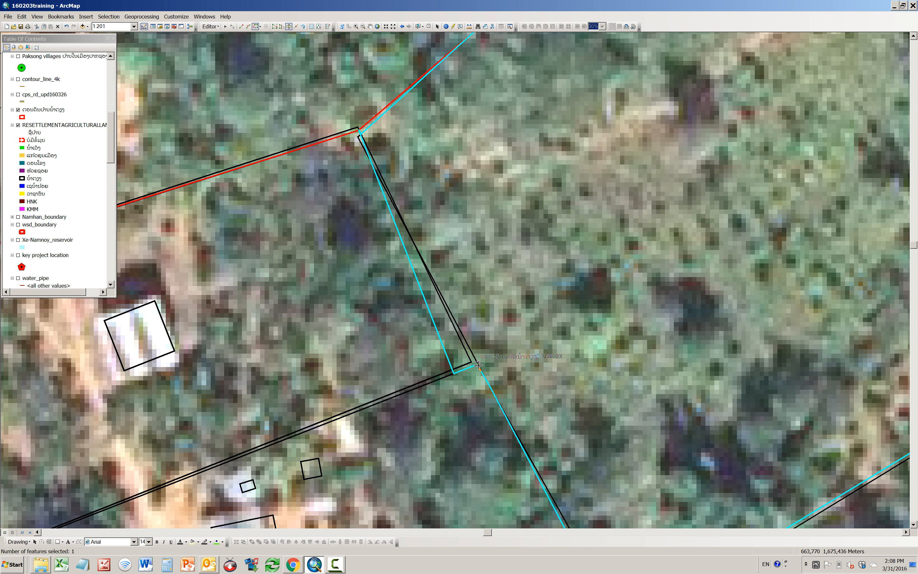